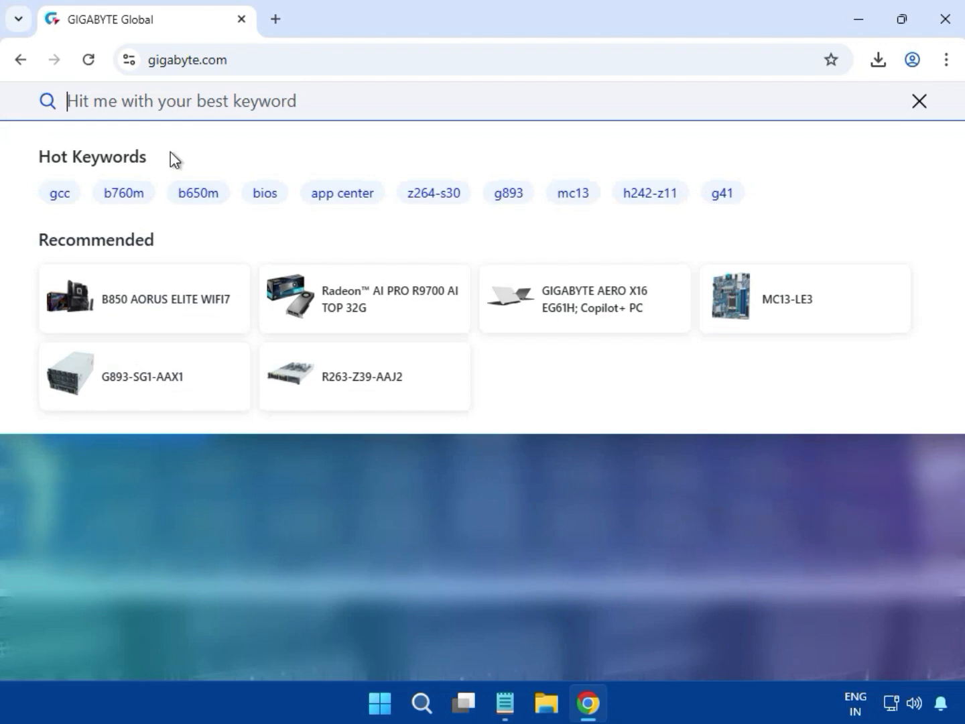
Search the site for A620M H, filter the results to products, and open the A620M H (rev. 2.0) motherboard page.
text(A620M H)
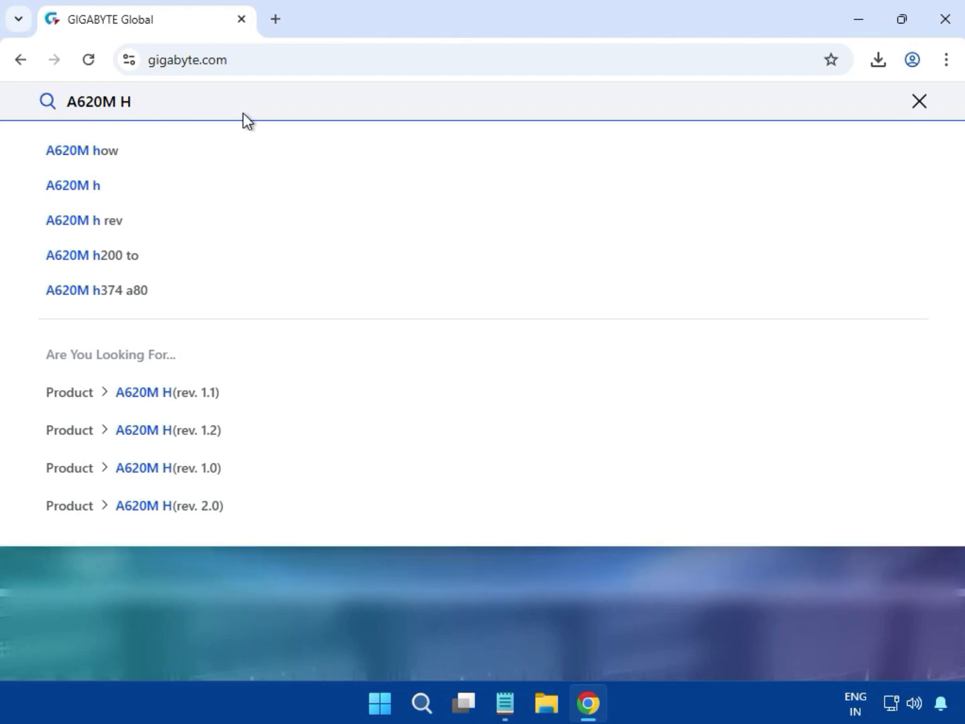
key(Return)
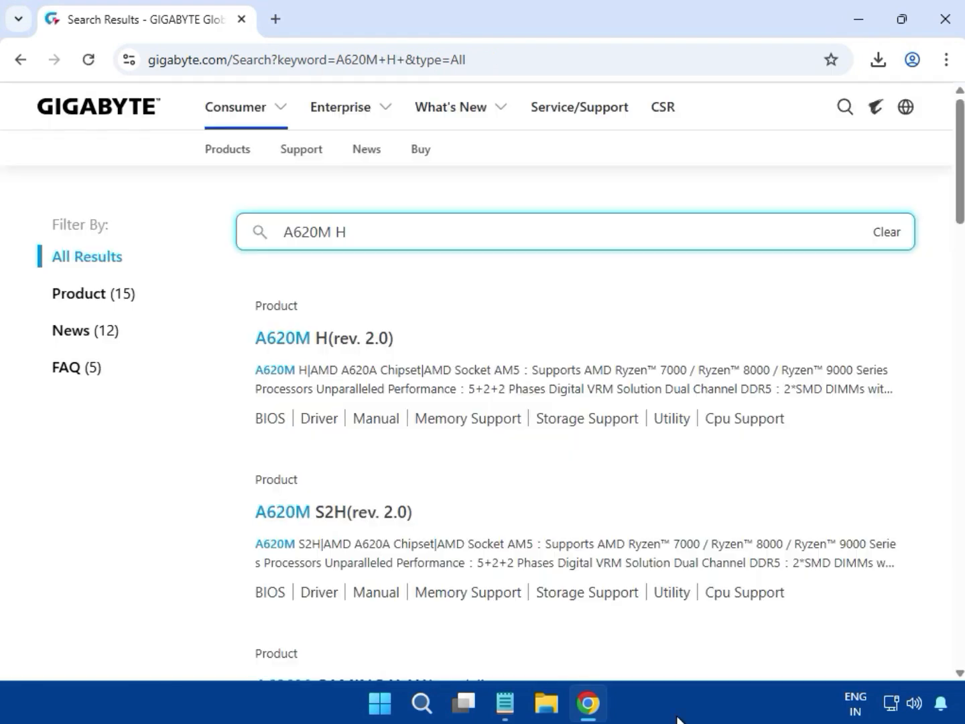
click(94, 294)
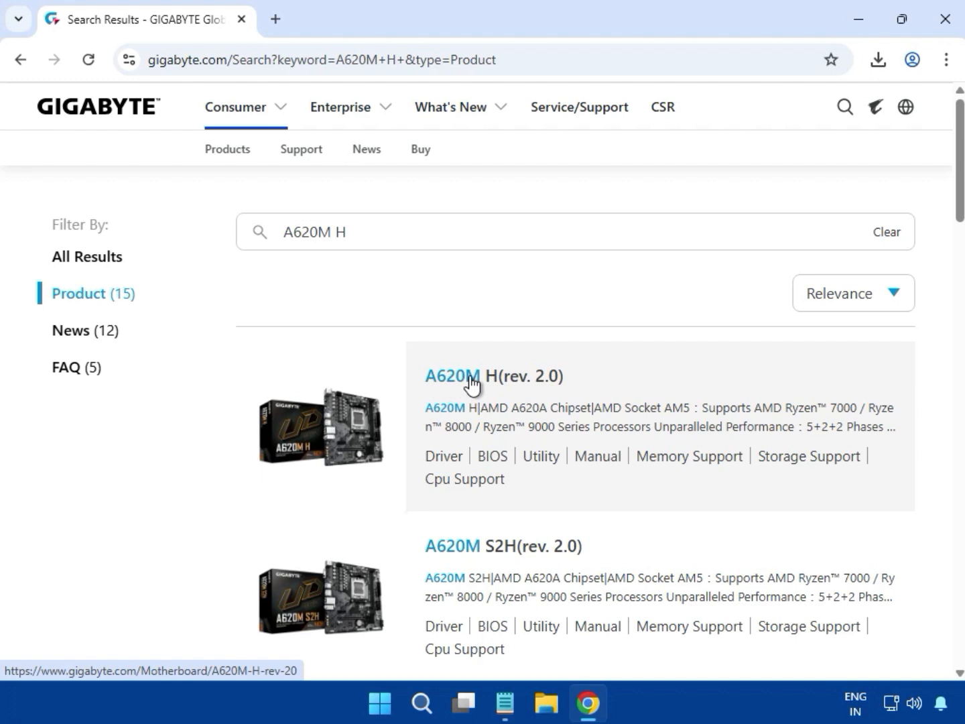
click(471, 379)
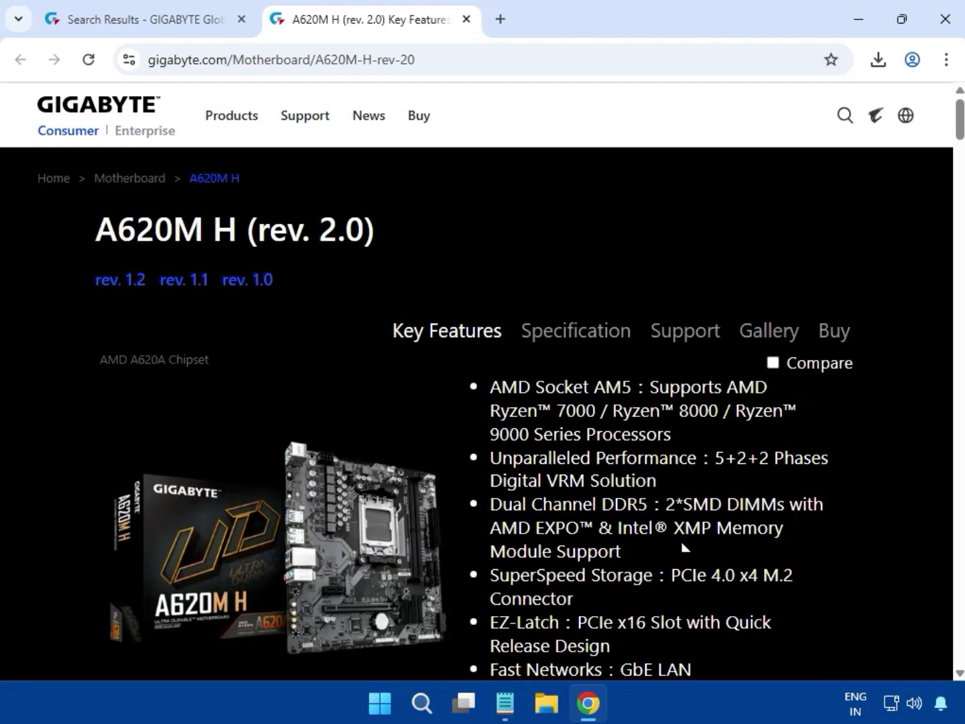
Open the motherboard's support downloads and set the driver OS to Windows 11 64bit.
click(690, 333)
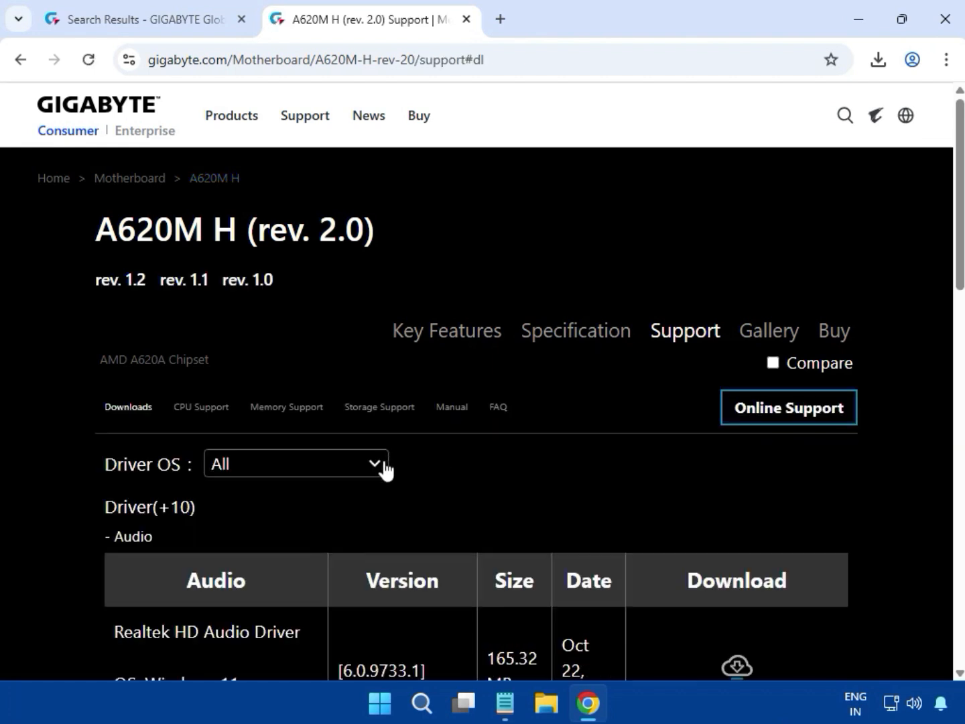
click(383, 468)
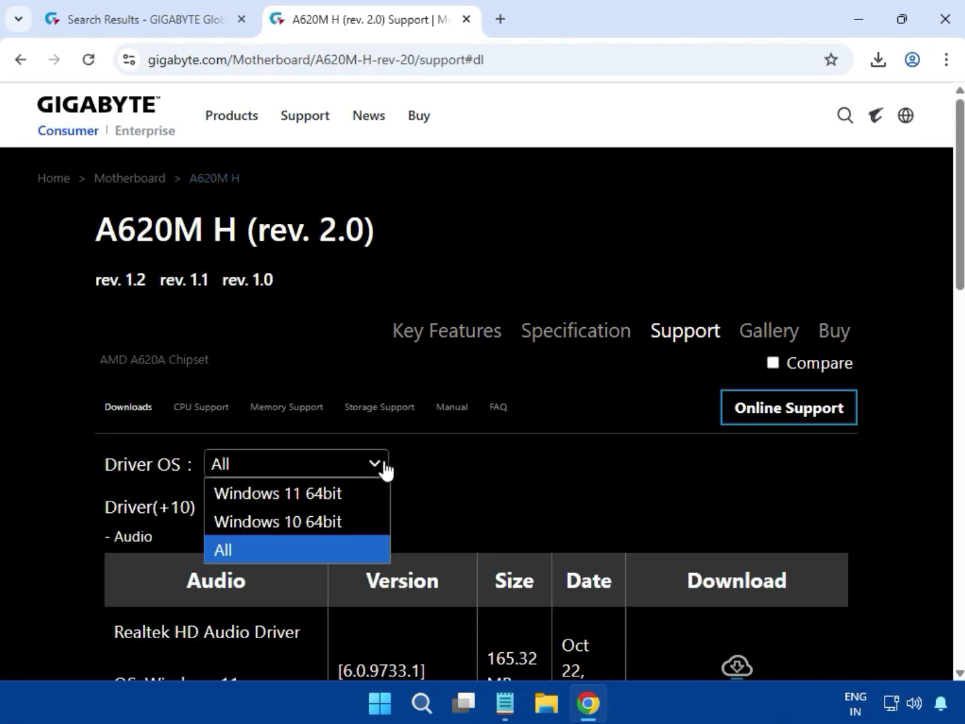
click(337, 501)
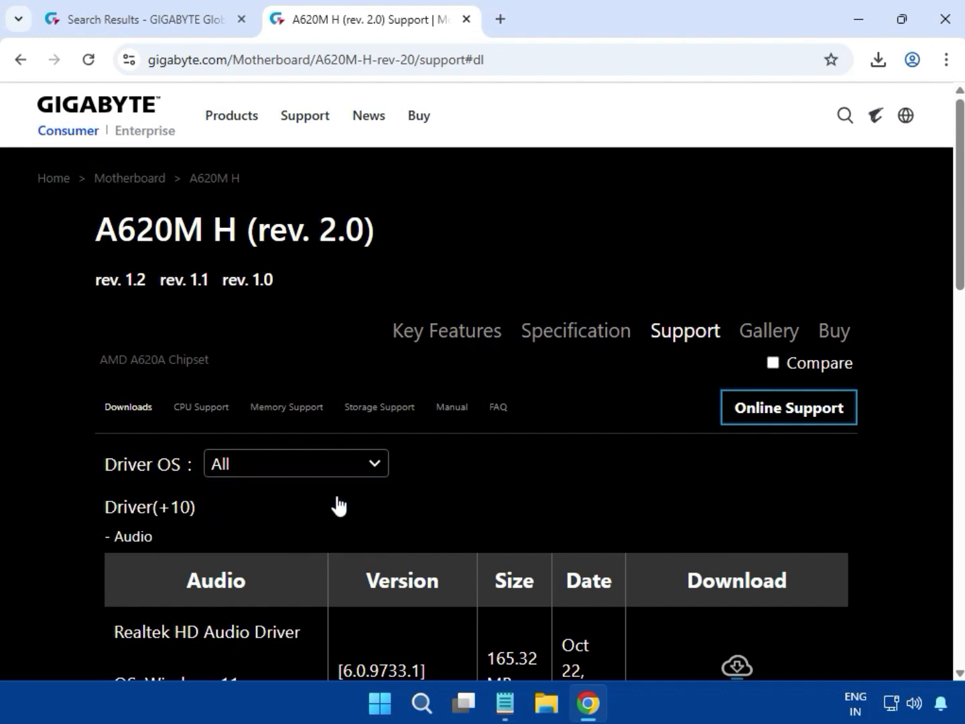
Download the Realtek HD Audio Driver and open mb_driver_612_realtekdch_6.0.9733.1.zip from the download history.
scroll(826, 508, down, 1)
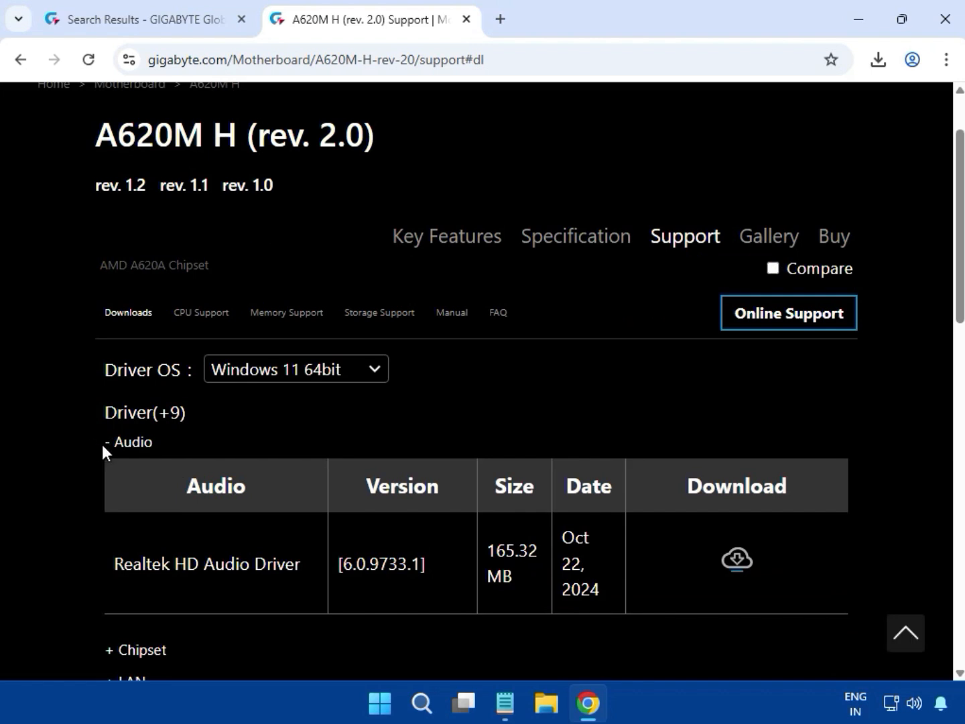
drag(105, 443, 157, 443)
drag(116, 566, 839, 554)
click(814, 569)
click(733, 559)
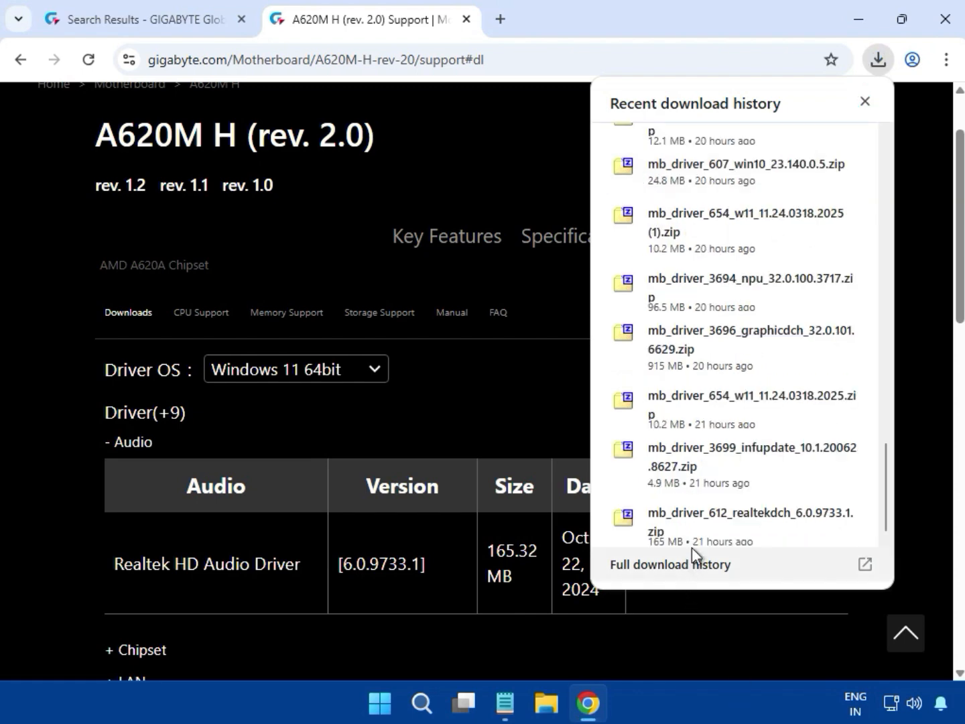
click(698, 543)
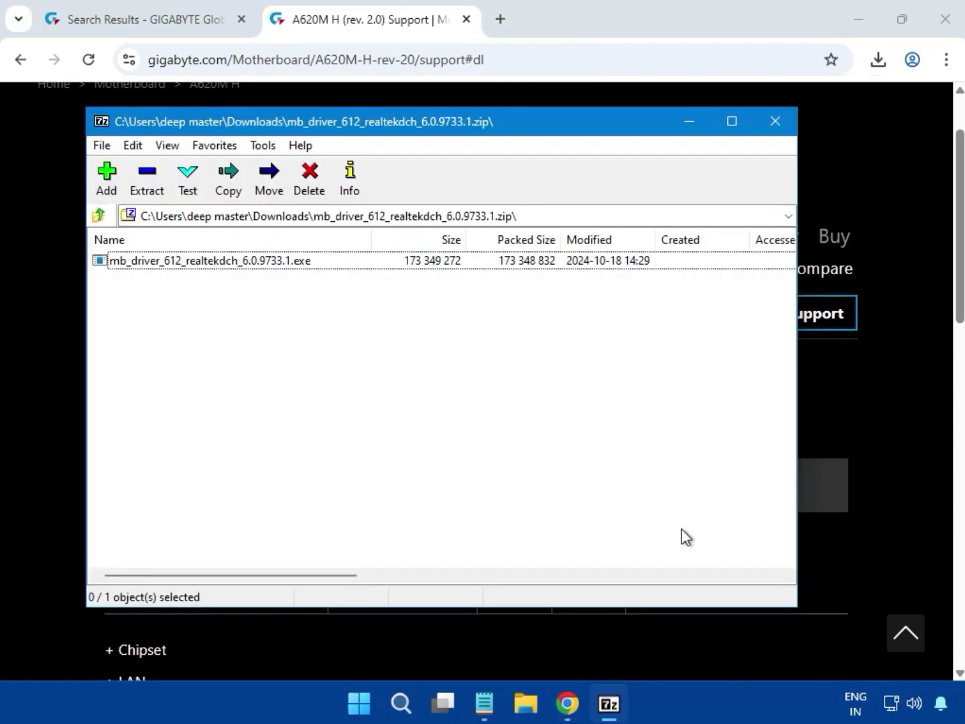
Run the audio driver installer mb_driver_612_realtekdch_6.0.9733.1.exe with permission to make changes, and close the archive.
double_click(154, 261)
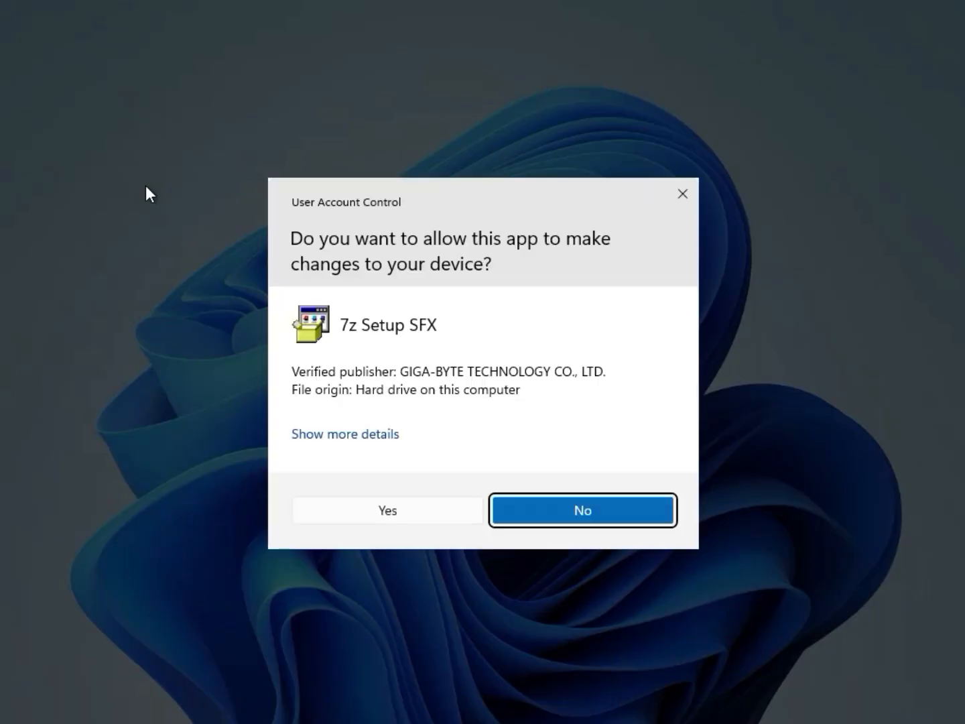
click(361, 502)
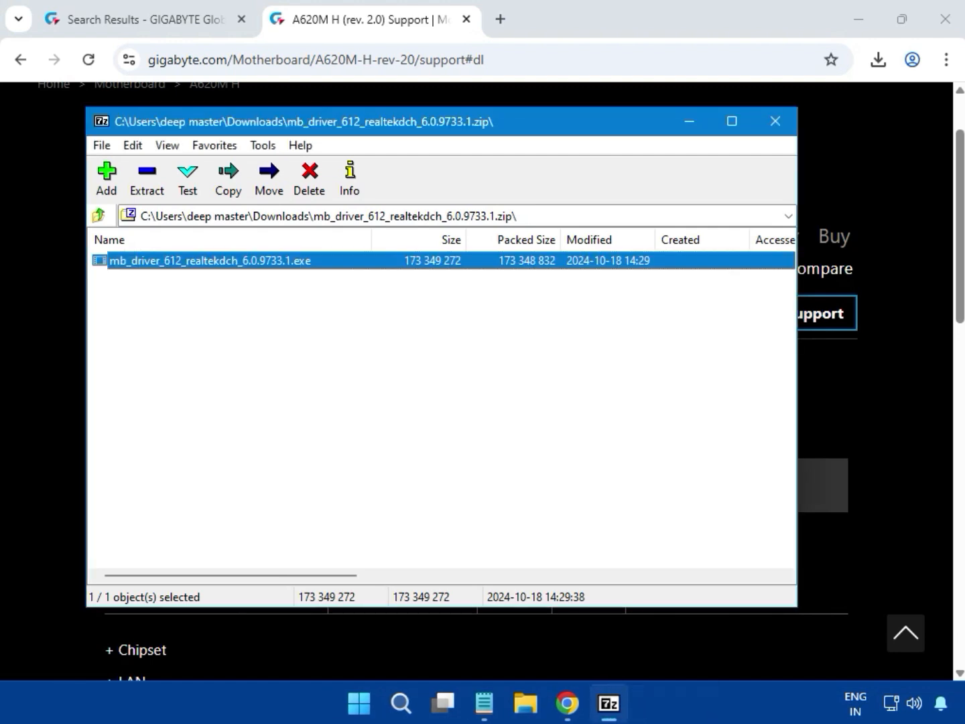
click(775, 124)
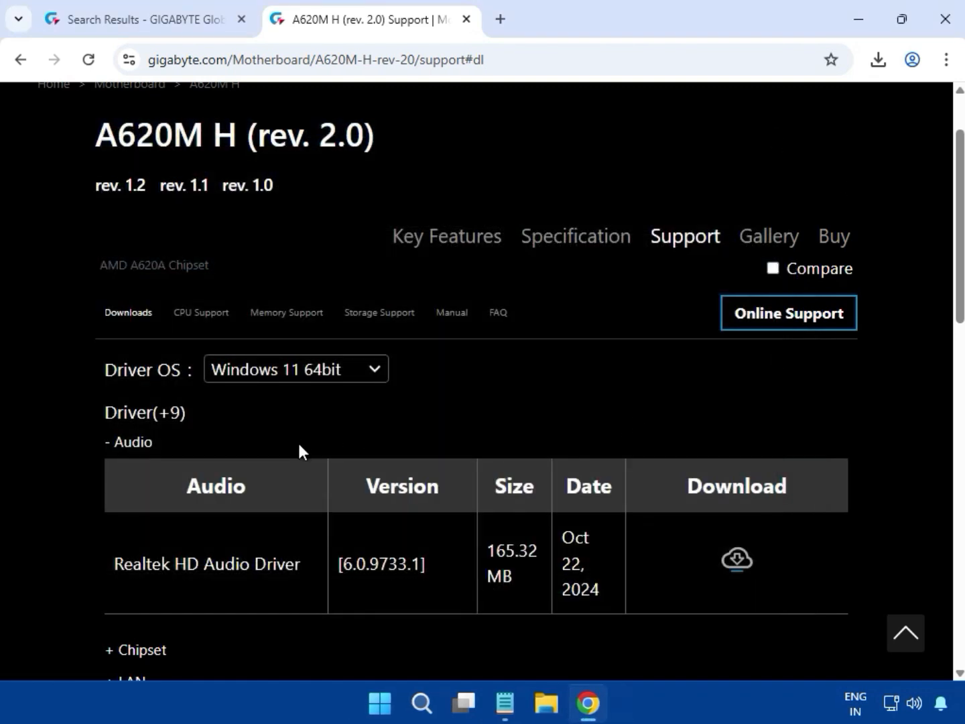
Expand the Chipset drivers, download the AMD Chipset Driver 7.03.21.2116, and open the downloaded archive.
scroll(298, 443, down, 4)
drag(168, 391, 111, 390)
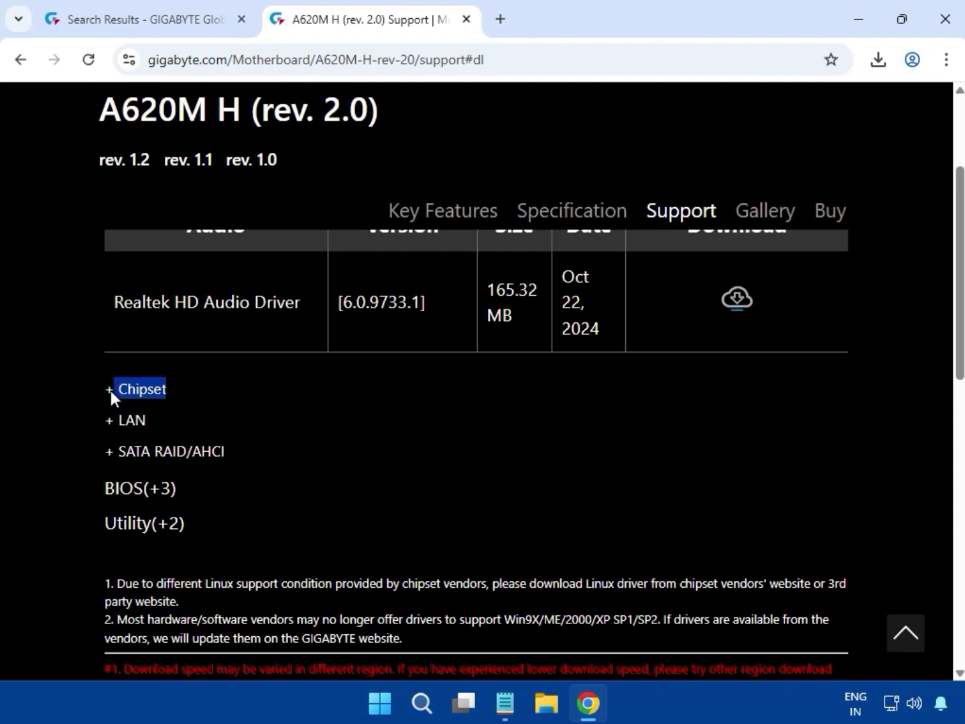
click(110, 389)
drag(115, 340, 253, 365)
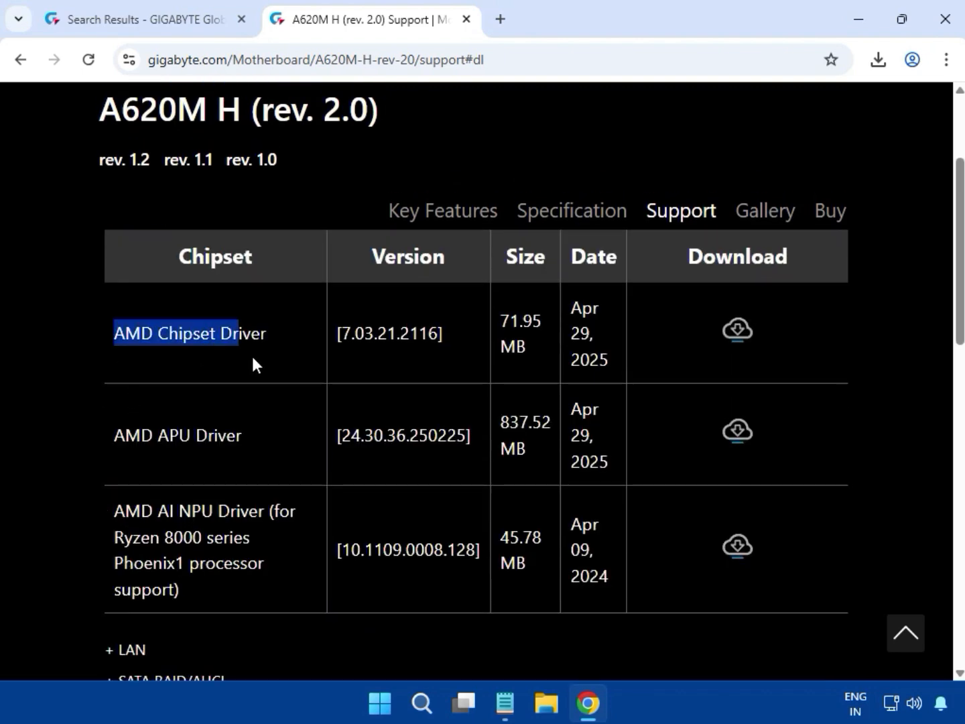
click(738, 331)
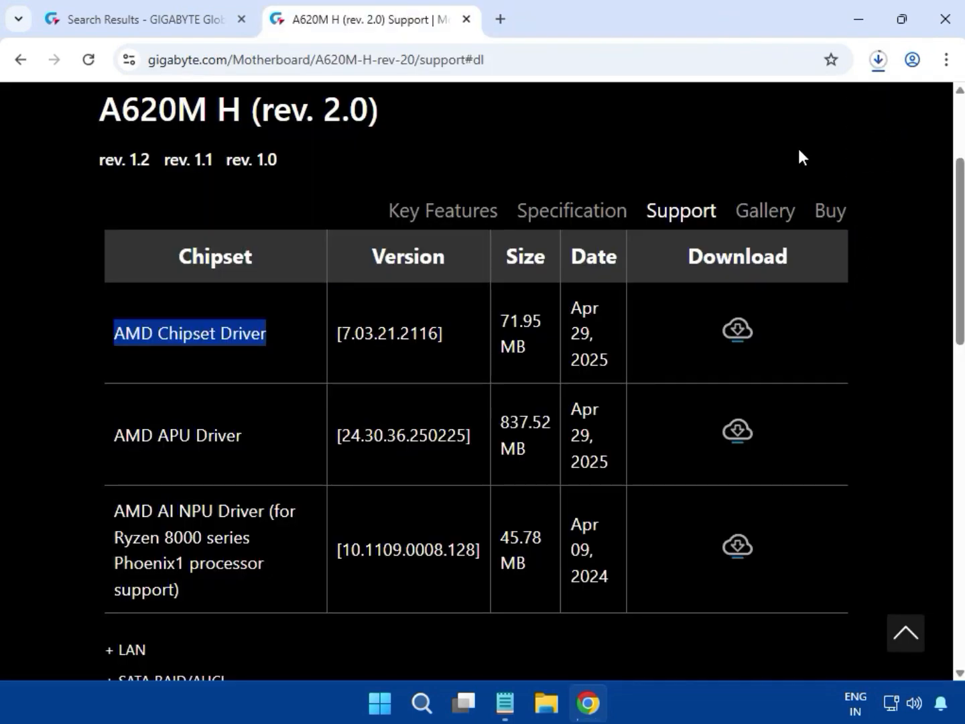
click(879, 60)
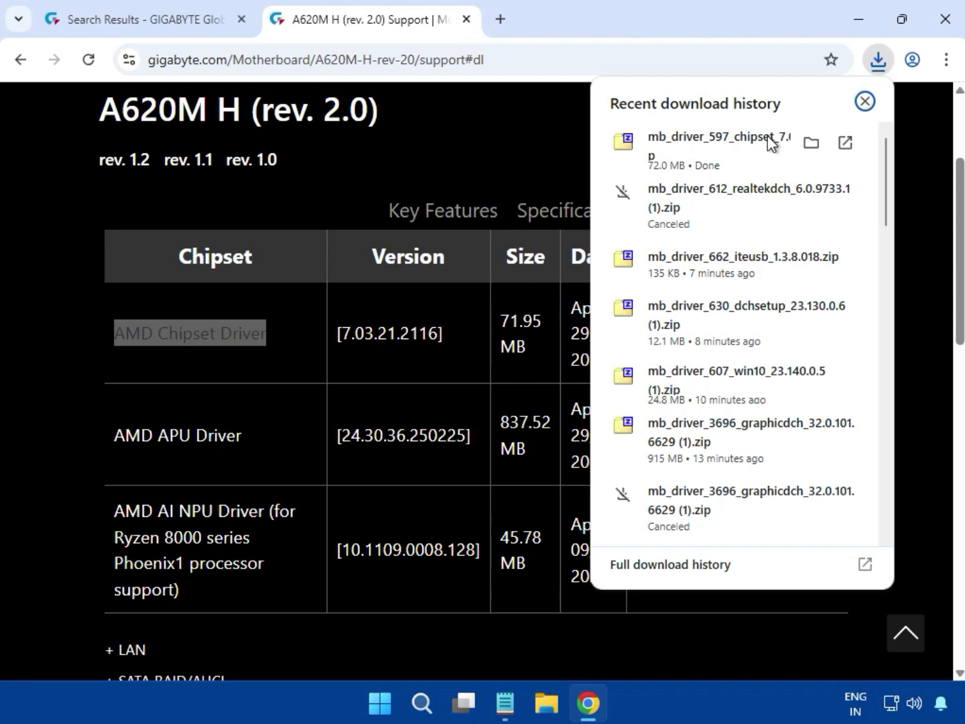
click(749, 161)
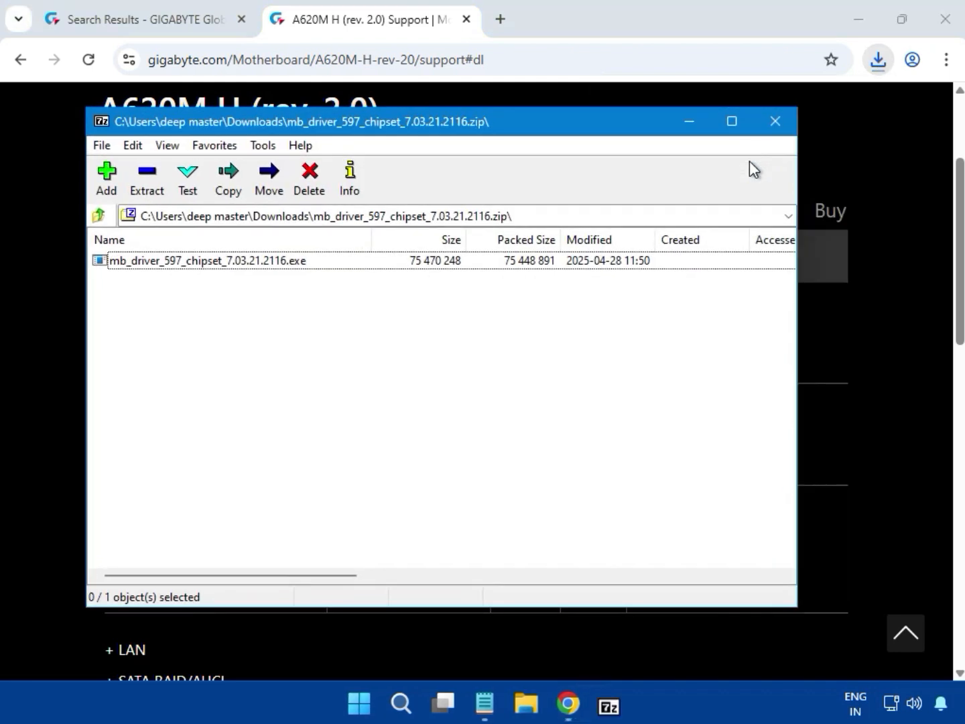
Run the chipset installer mb_driver_597_chipset_7.03.21.2116.exe with permission to make changes, and close the archive.
double_click(171, 260)
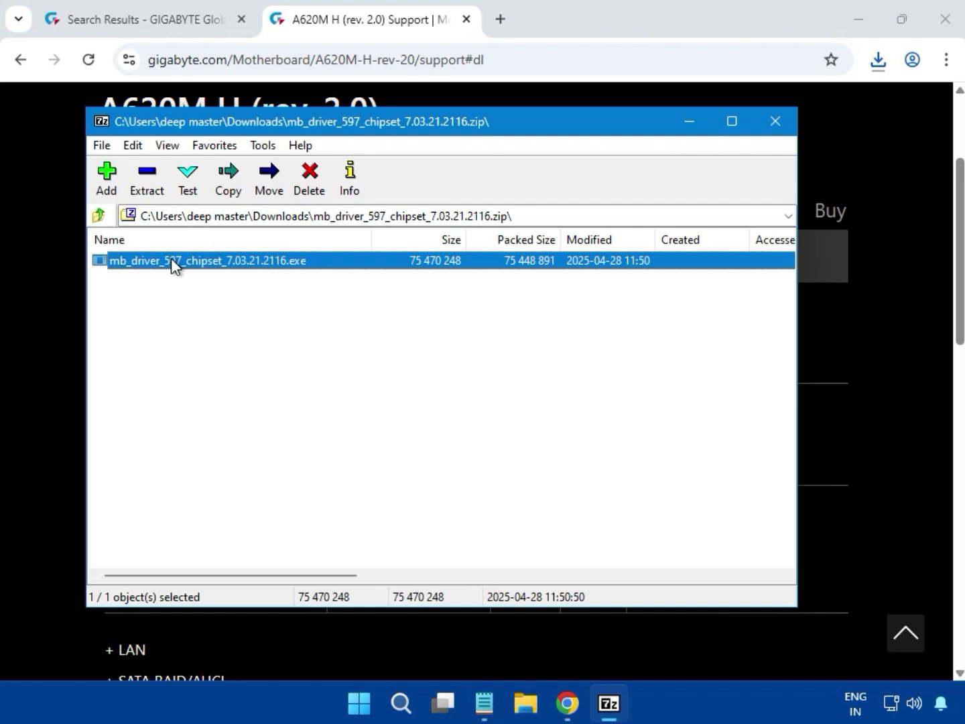
double_click(171, 260)
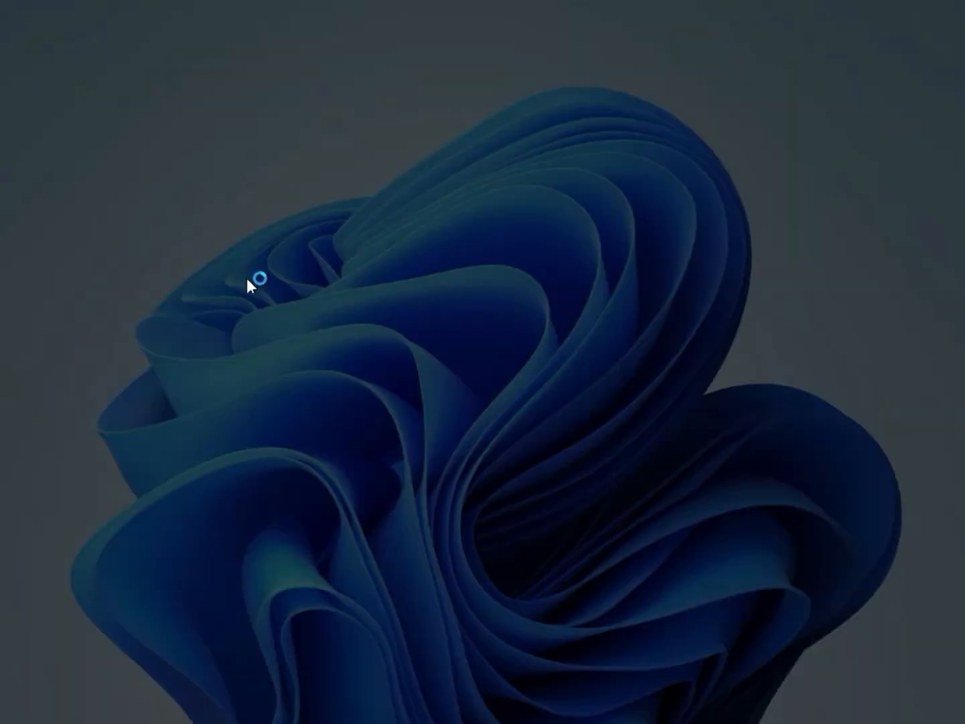
click(357, 507)
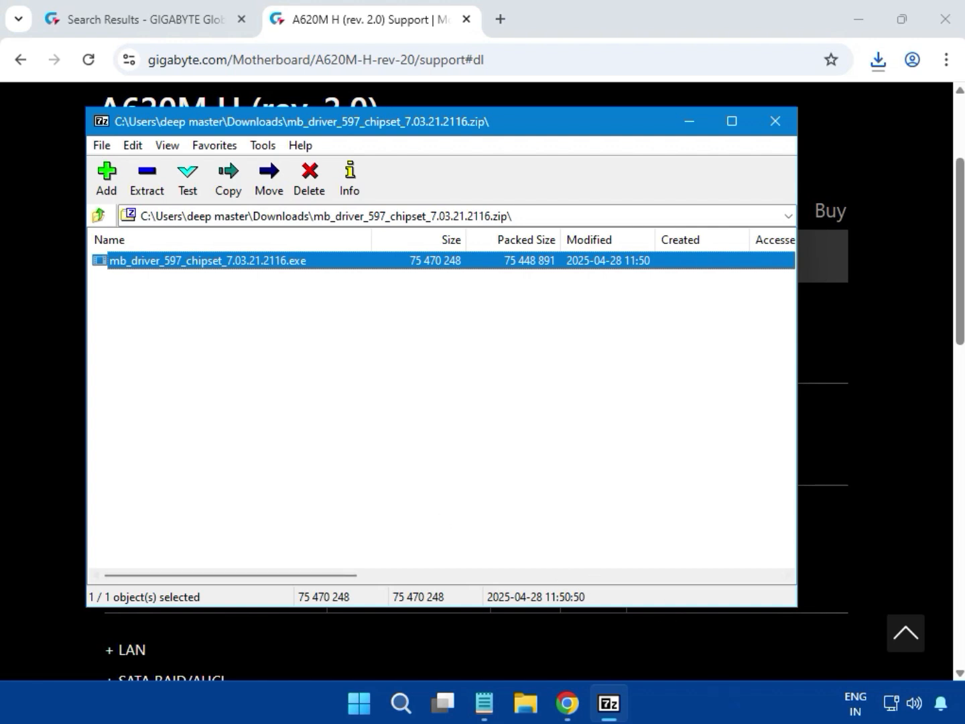
click(776, 121)
click(865, 187)
Expand the LAN drivers, download the Realtek LAN Driver 11.24.0318.2025, and open its archive from the download history.
scroll(865, 187, up, 5)
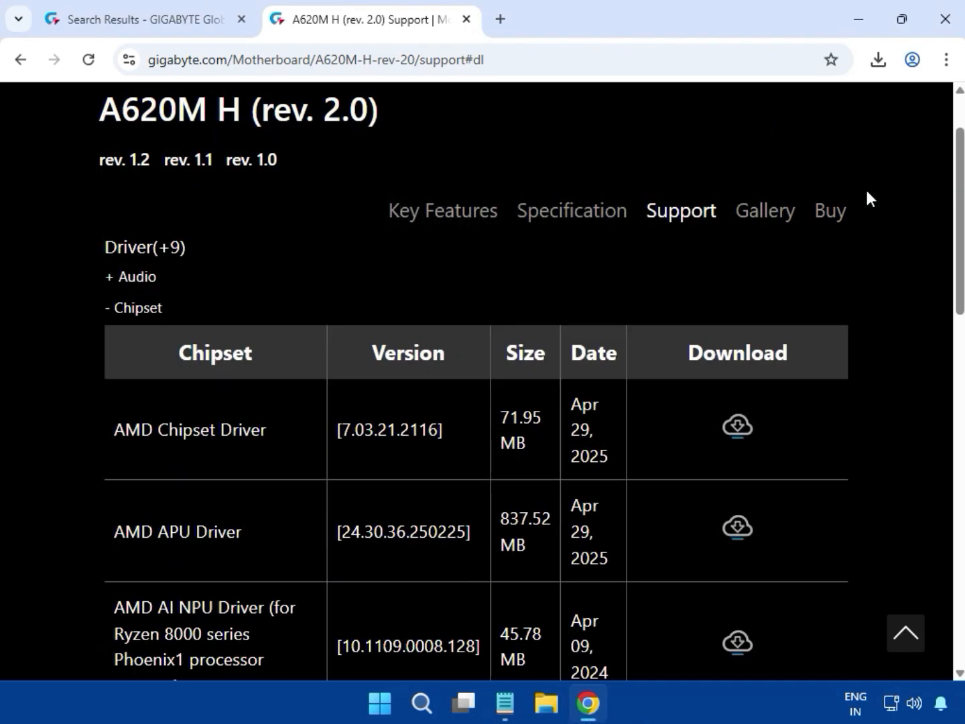
scroll(859, 244, down, 10)
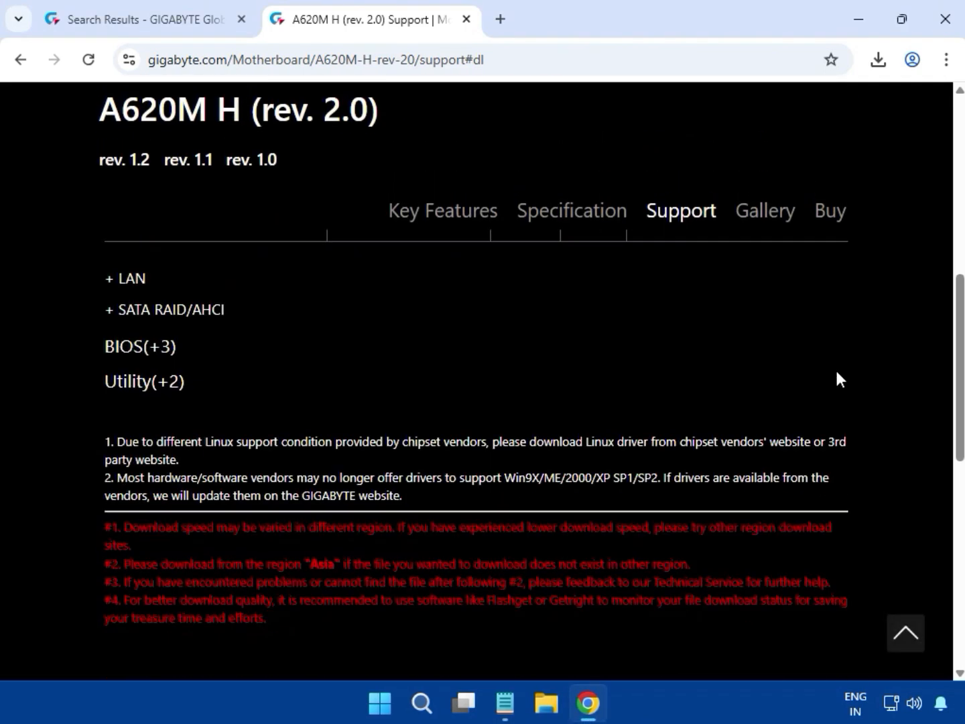
scroll(198, 383, up, 3)
drag(147, 369, 105, 371)
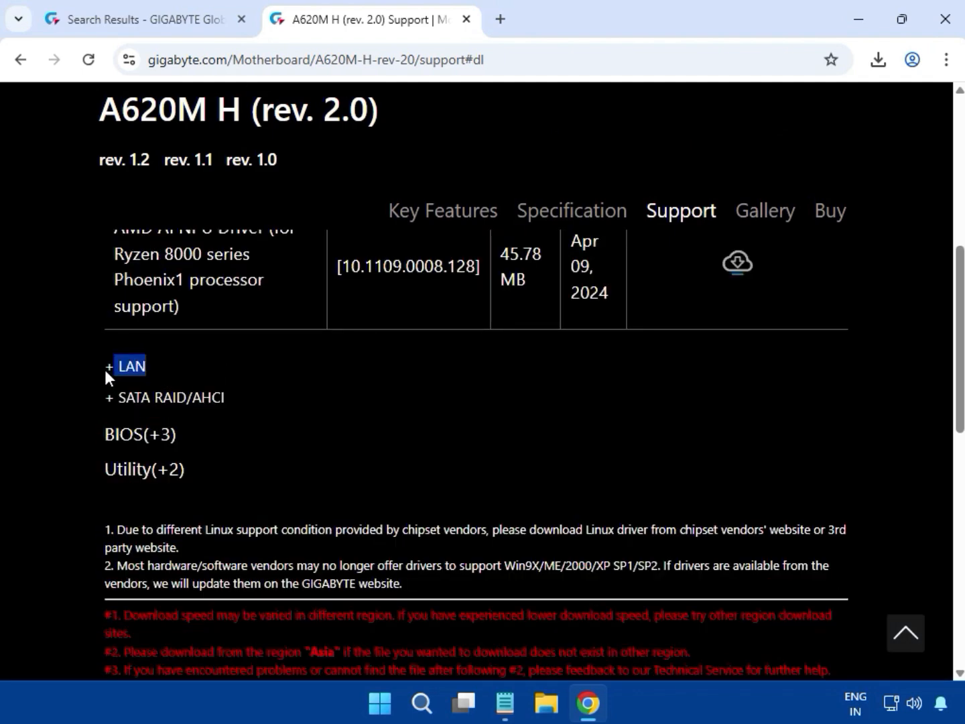
click(132, 370)
scroll(245, 414, up, 3)
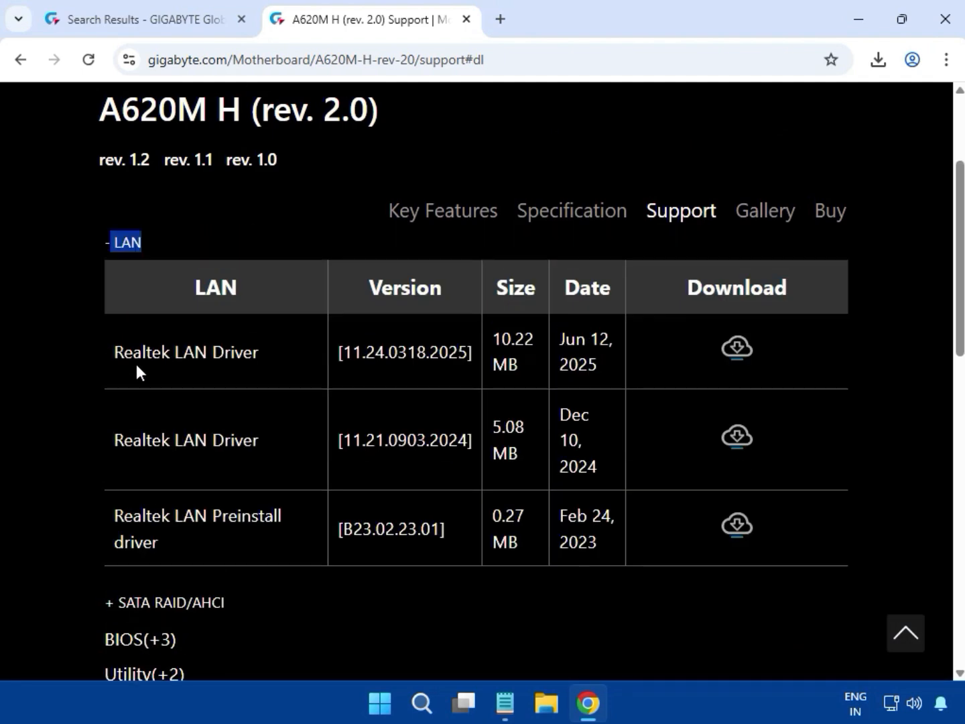
drag(112, 353, 284, 359)
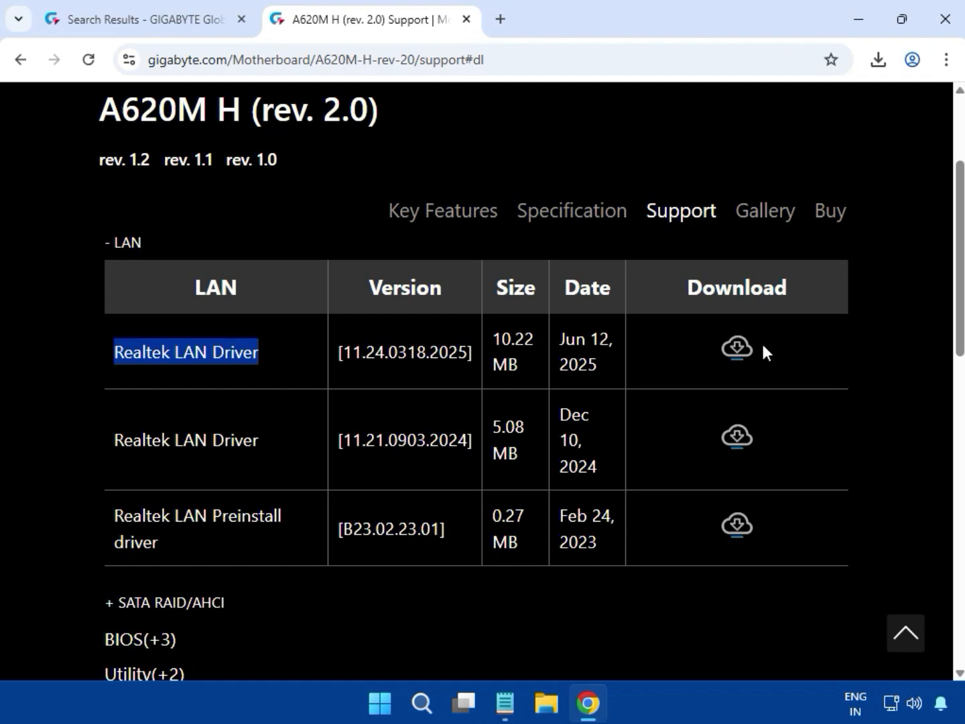
click(745, 349)
click(878, 60)
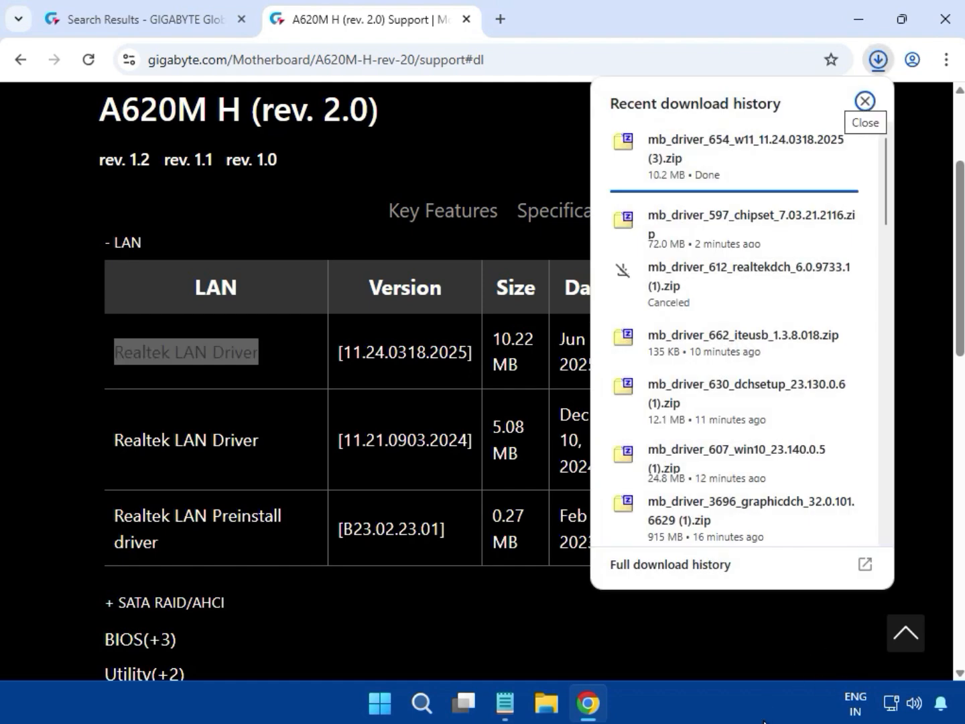
scroll(700, 264, down, 10)
click(708, 160)
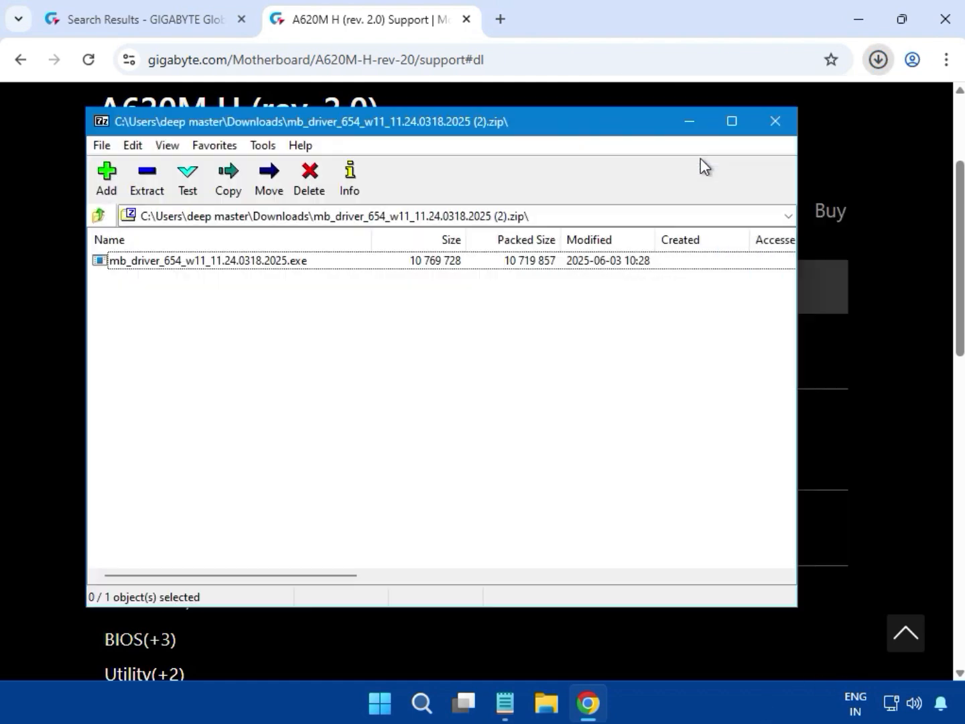
Run the LAN installer mb_driver_654_w11_11.24.0318.2025.exe with permission to make changes, and close the archive.
double_click(332, 261)
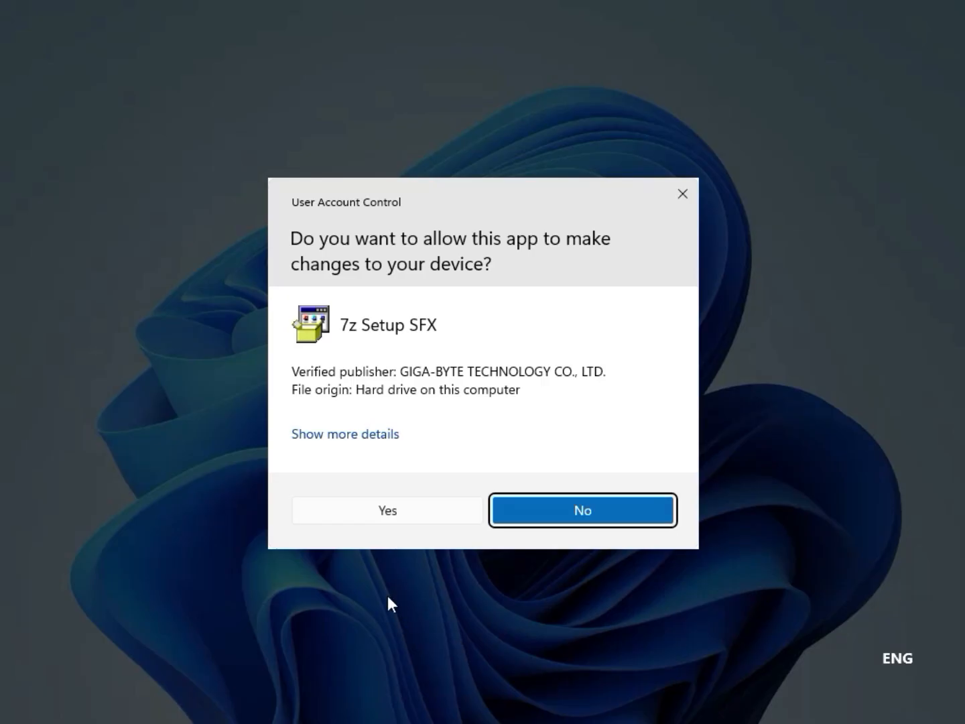
click(373, 512)
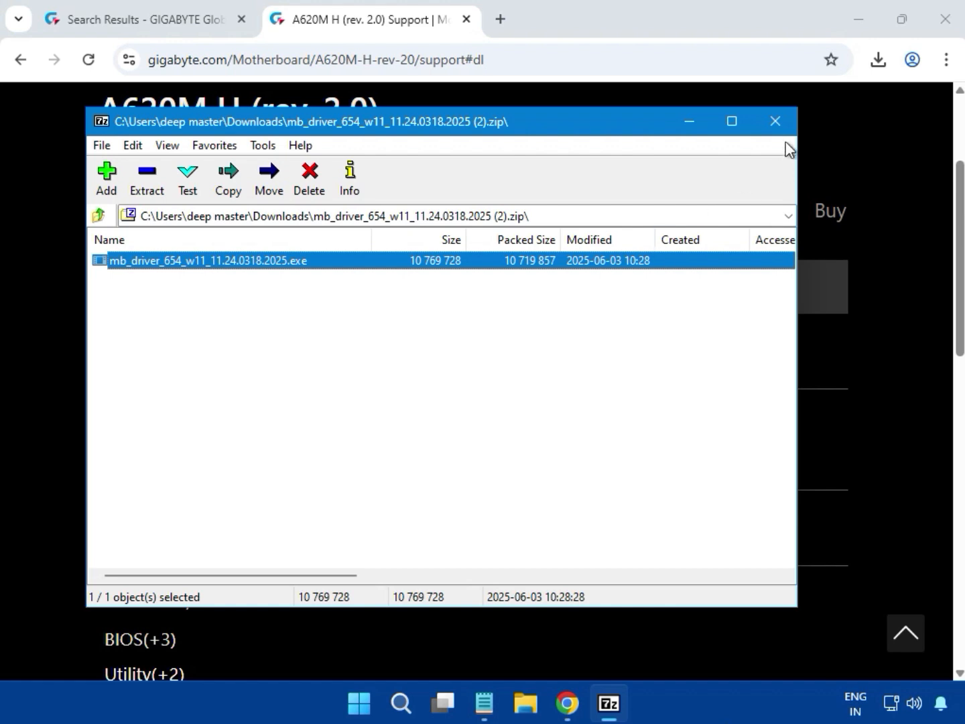
click(781, 131)
click(885, 233)
scroll(821, 295, down, 2)
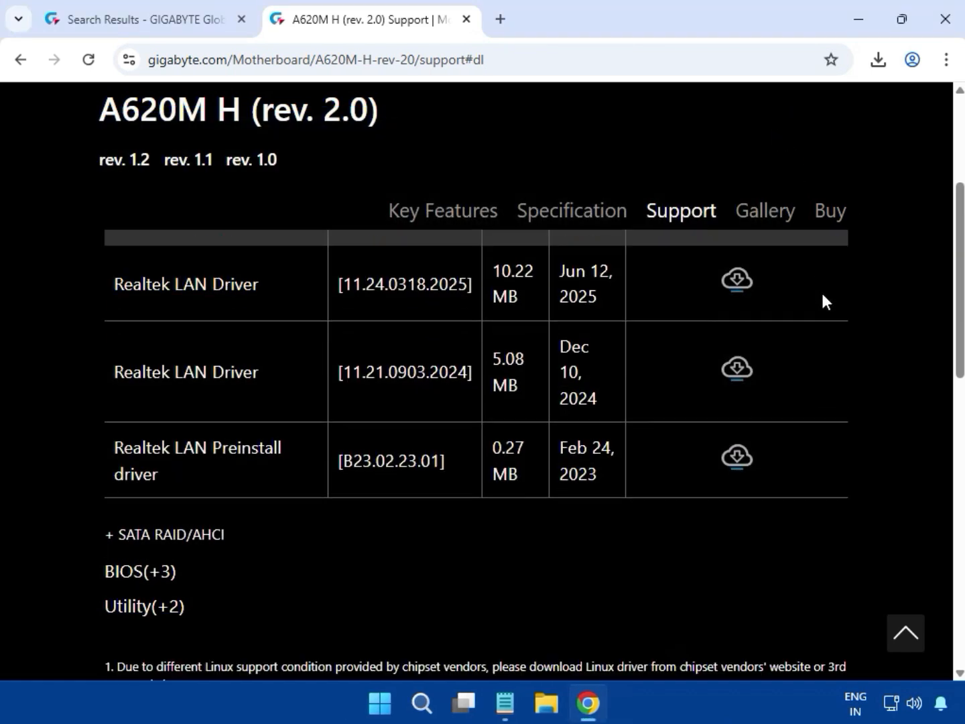